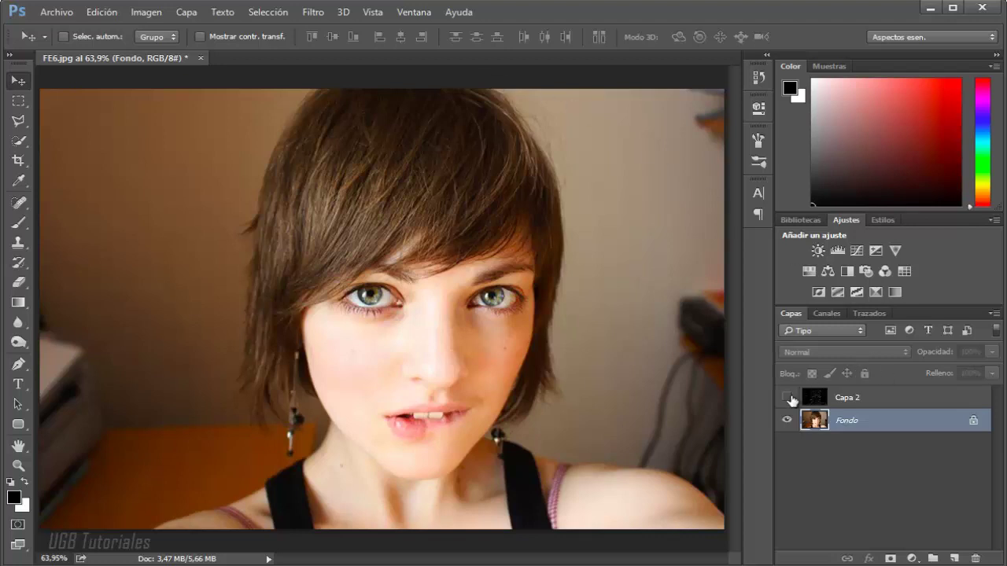
Preview and re-hide the neon-line layer, then inspect Image Size resolution 150 and height 900
click(787, 397)
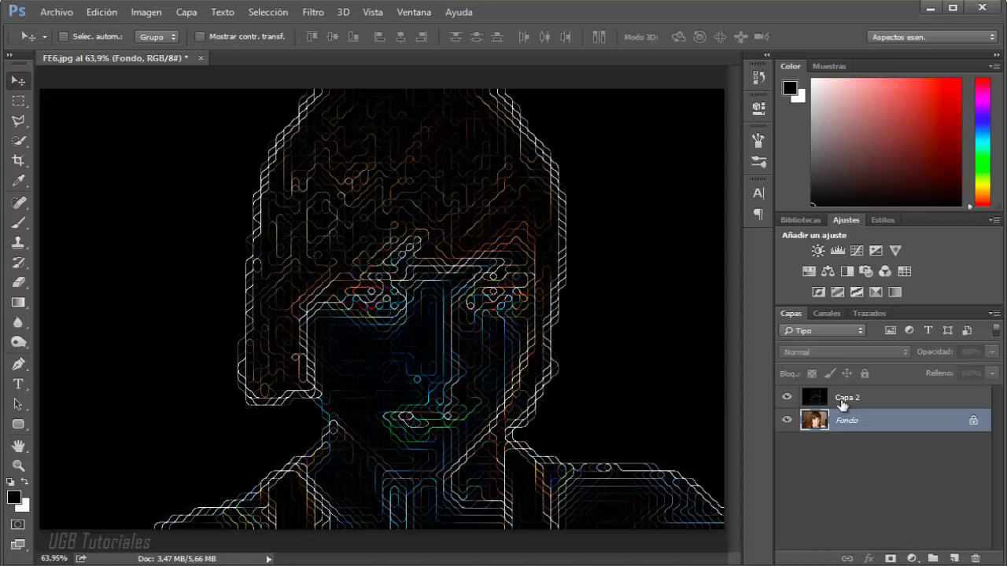
click(787, 397)
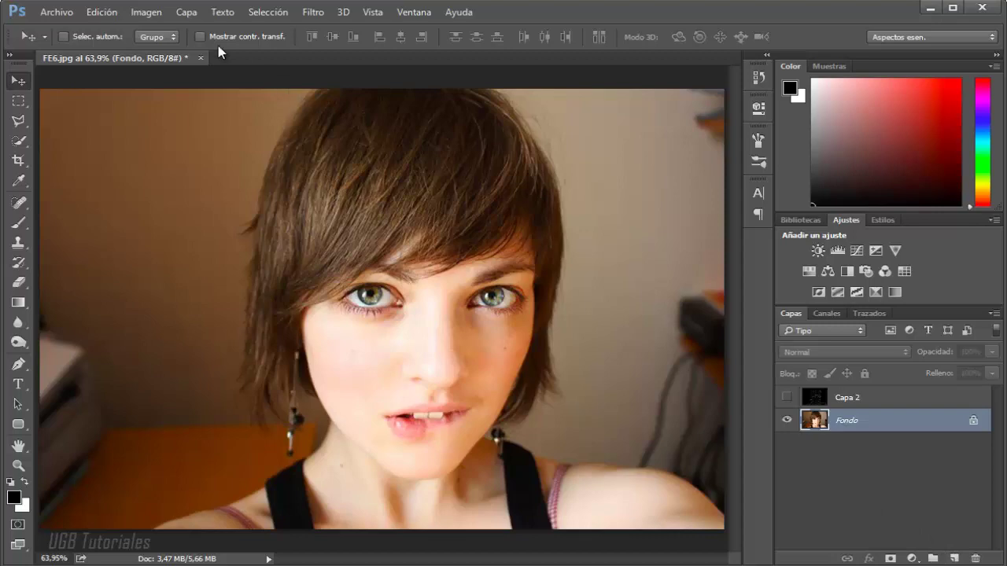
click(160, 12)
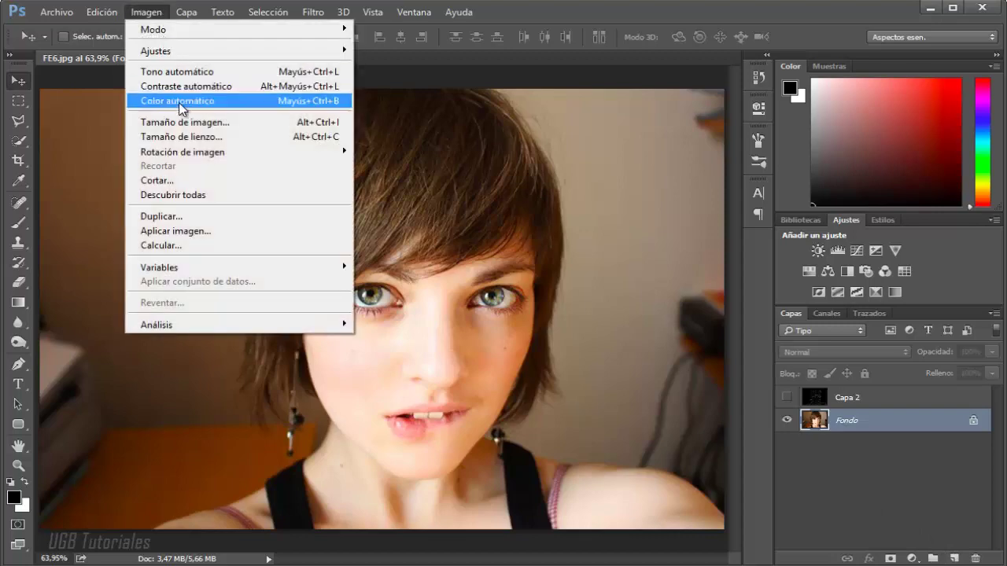
click(178, 124)
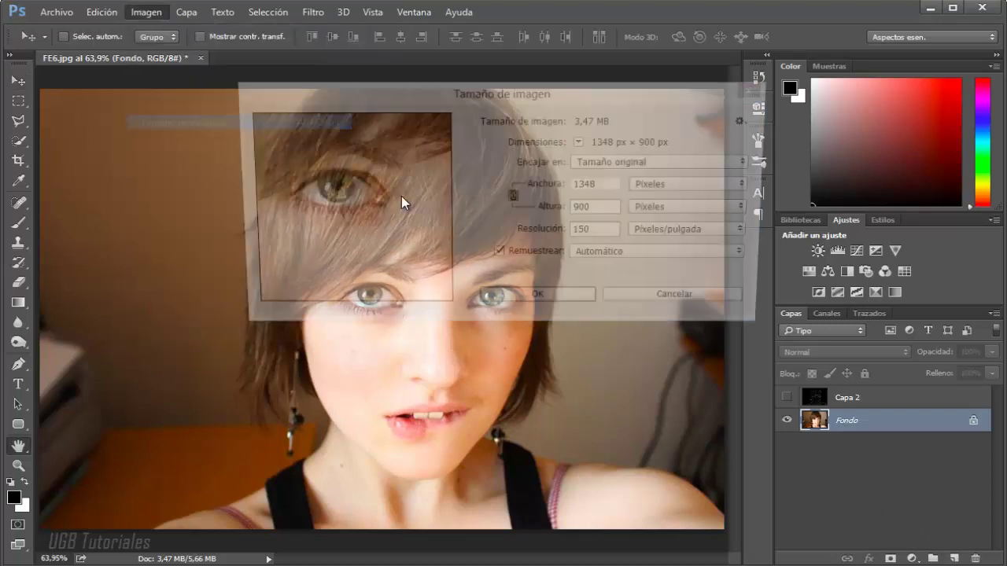
click(551, 236)
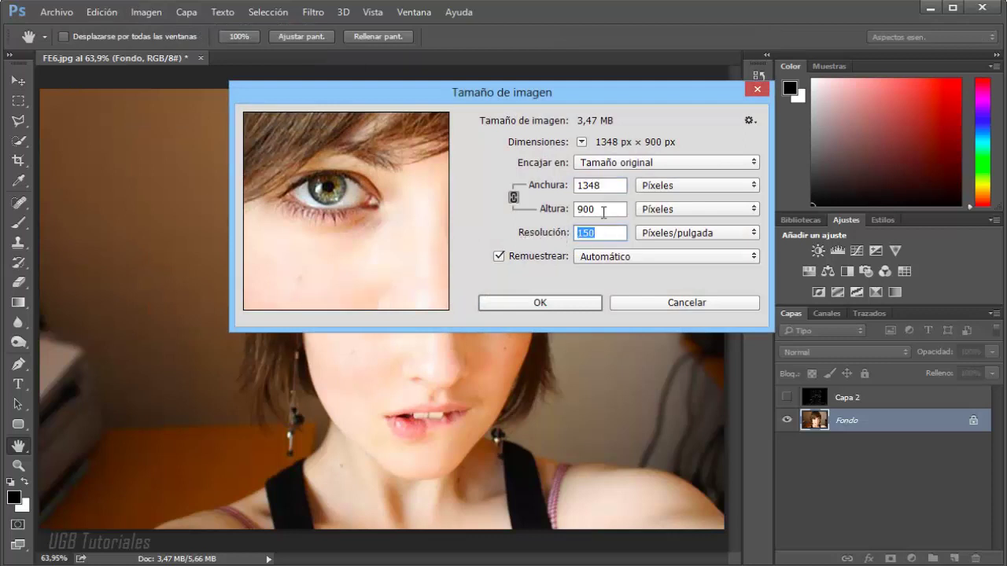
click(551, 210)
drag(551, 210, 546, 208)
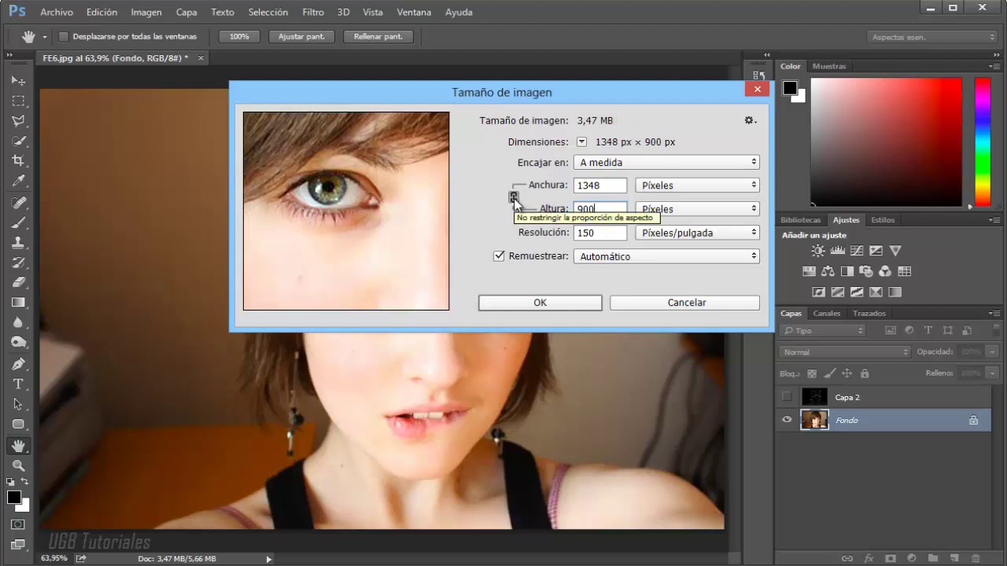
Re-enter the Image Size height and confirm, then convert Fondo into smart object Capa 0
click(543, 210)
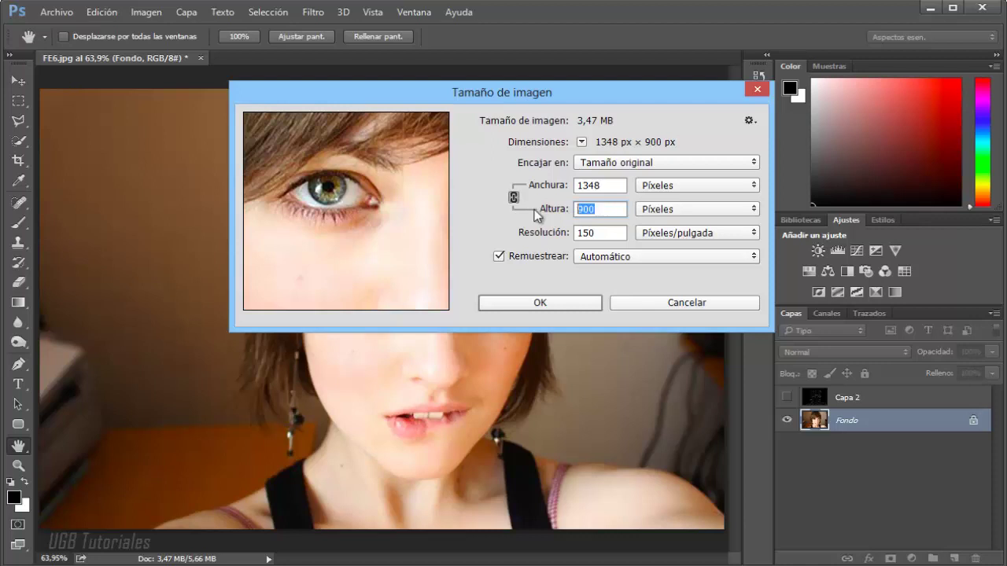
text(67)
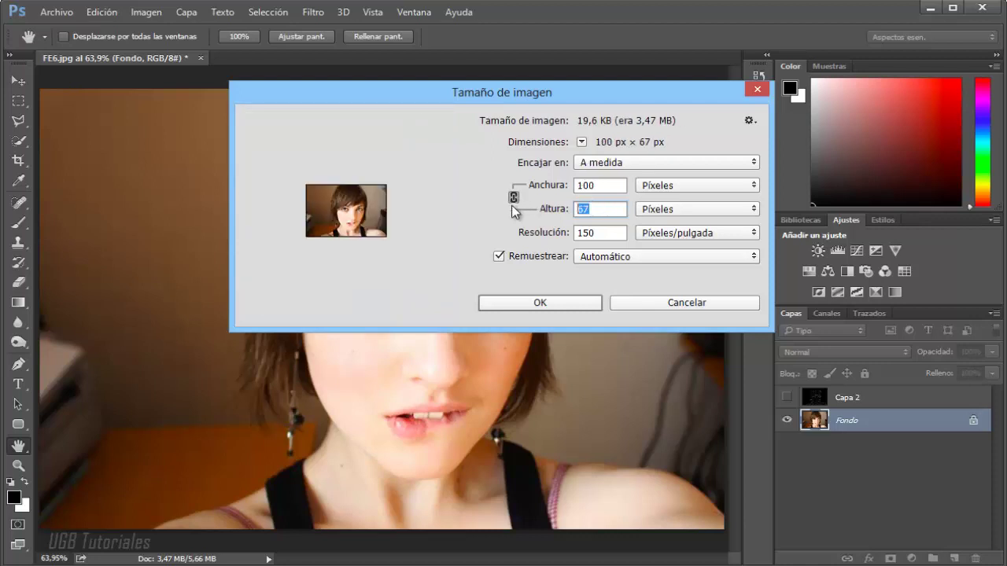
text(900)
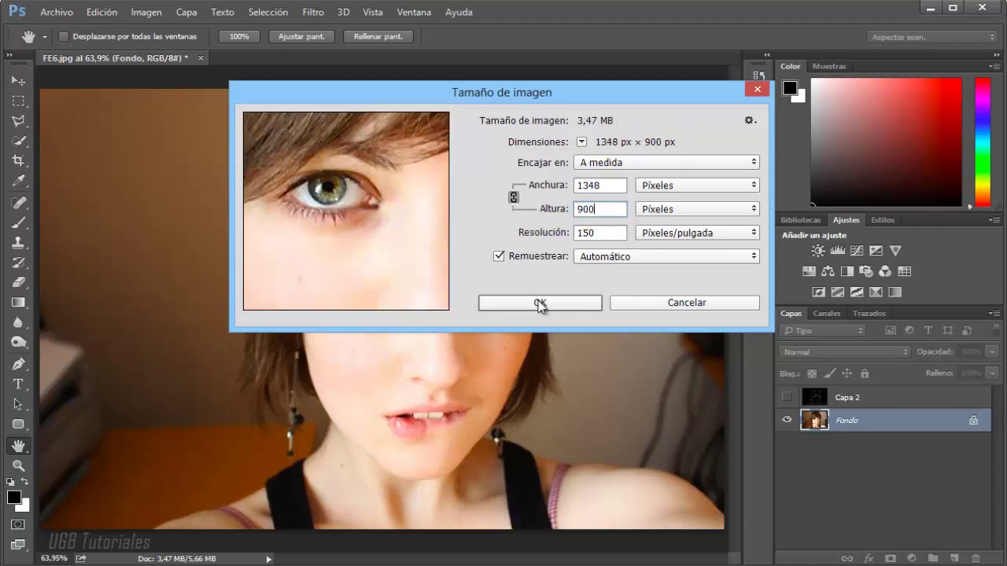
click(540, 304)
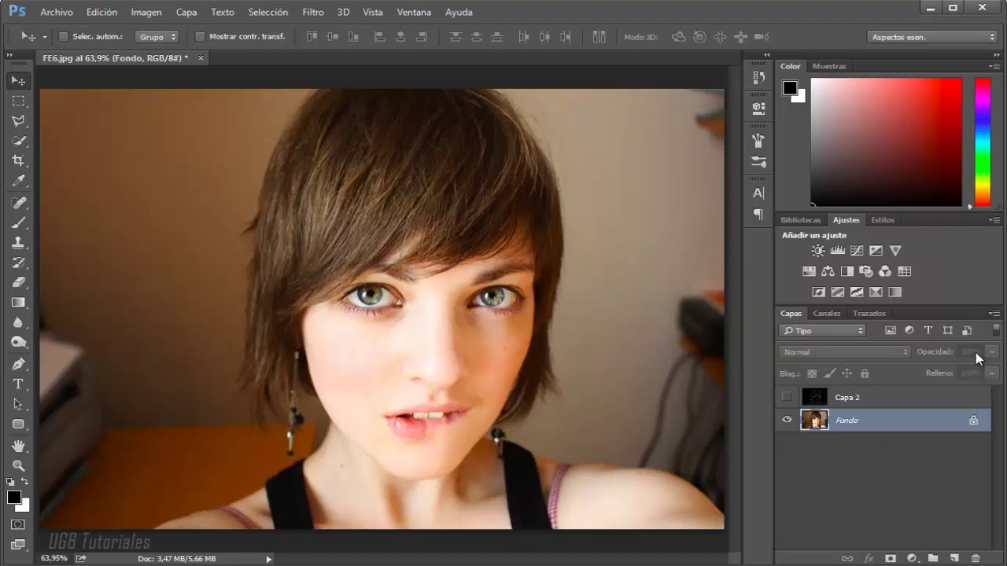
click(994, 314)
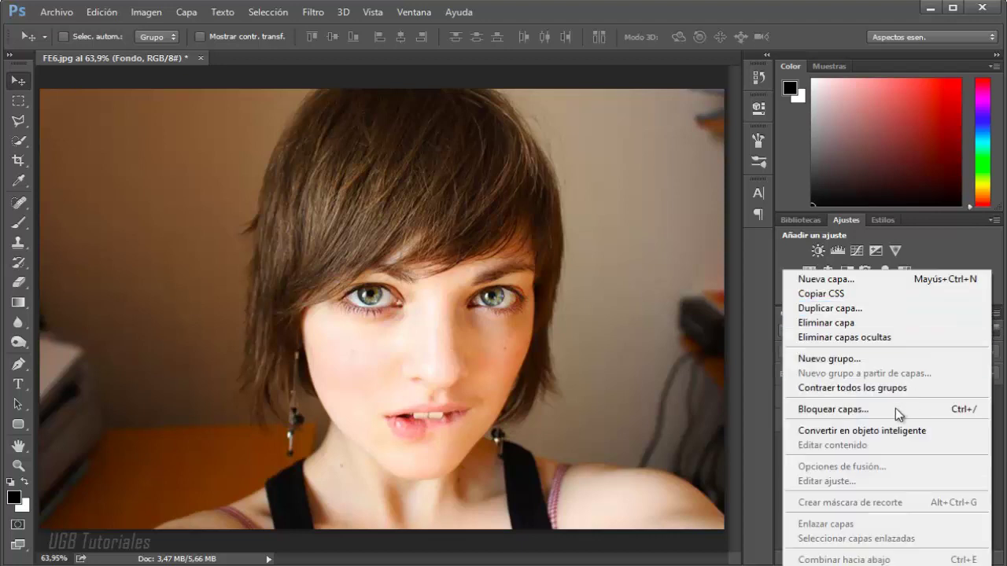
click(882, 438)
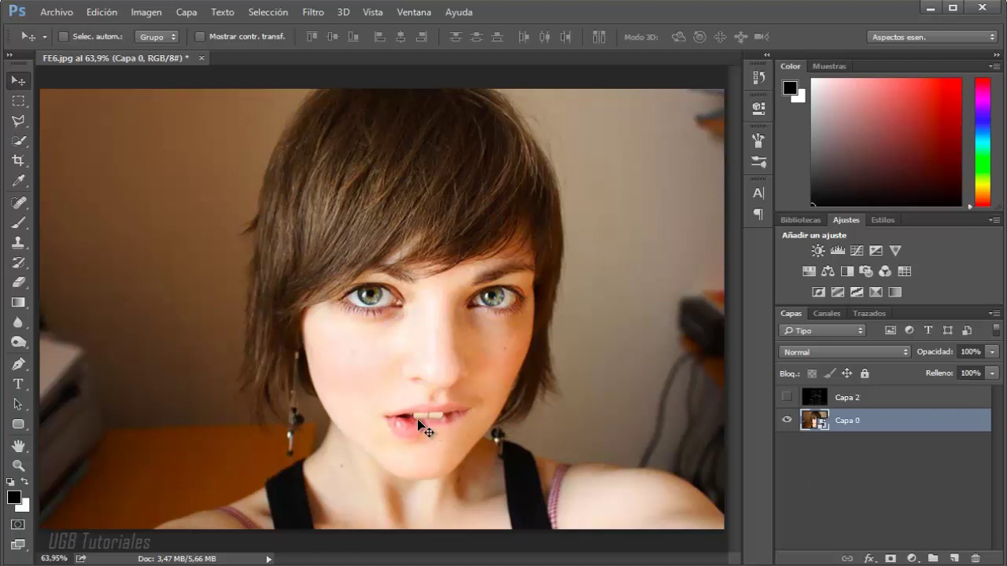
Quick-select the woman's hair, face, neck and shoulders down to the bottom edge
click(25, 147)
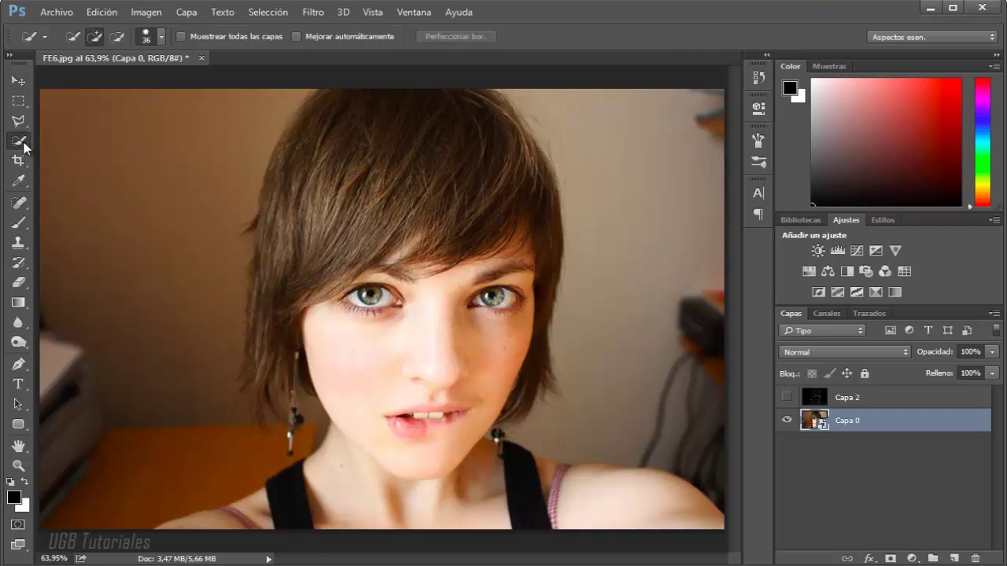
drag(417, 247, 377, 197)
mouse_move(424, 158)
mouse_down()
mouse_move(461, 209)
mouse_move(292, 218)
mouse_move(276, 358)
mouse_up()
mouse_move(394, 344)
mouse_down()
mouse_move(522, 487)
mouse_move(645, 513)
mouse_move(562, 476)
mouse_move(603, 472)
mouse_up()
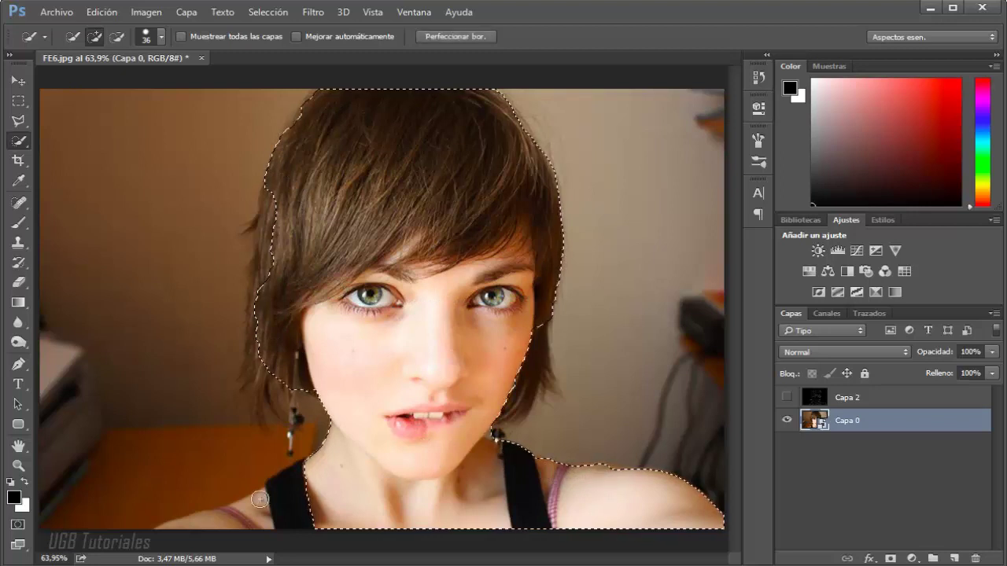
mouse_move(181, 315)
mouse_down()
mouse_move(173, 419)
mouse_move(124, 194)
mouse_move(84, 142)
mouse_move(151, 416)
mouse_up()
Refine the selection edges around the hair and jaw, then copy the woman to Capa 3
key(alt)
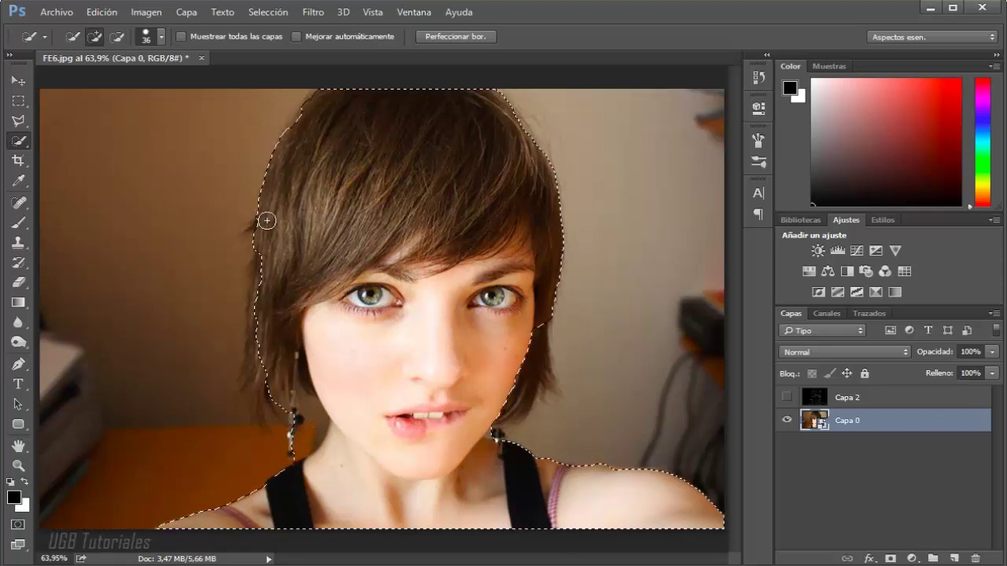
drag(239, 197, 227, 195)
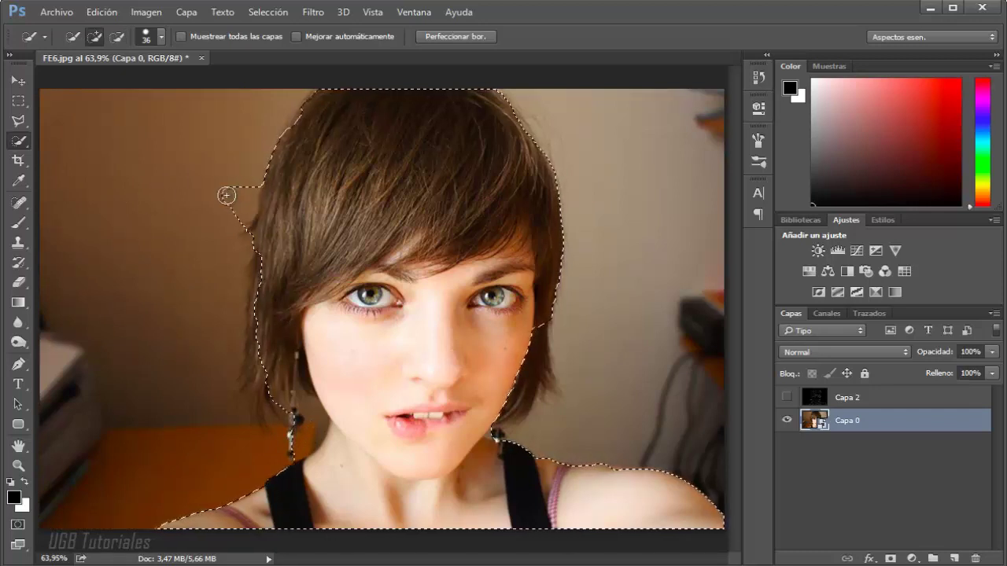
key(alt)
mouse_move(231, 220)
mouse_down()
mouse_move(247, 187)
mouse_move(243, 222)
mouse_up()
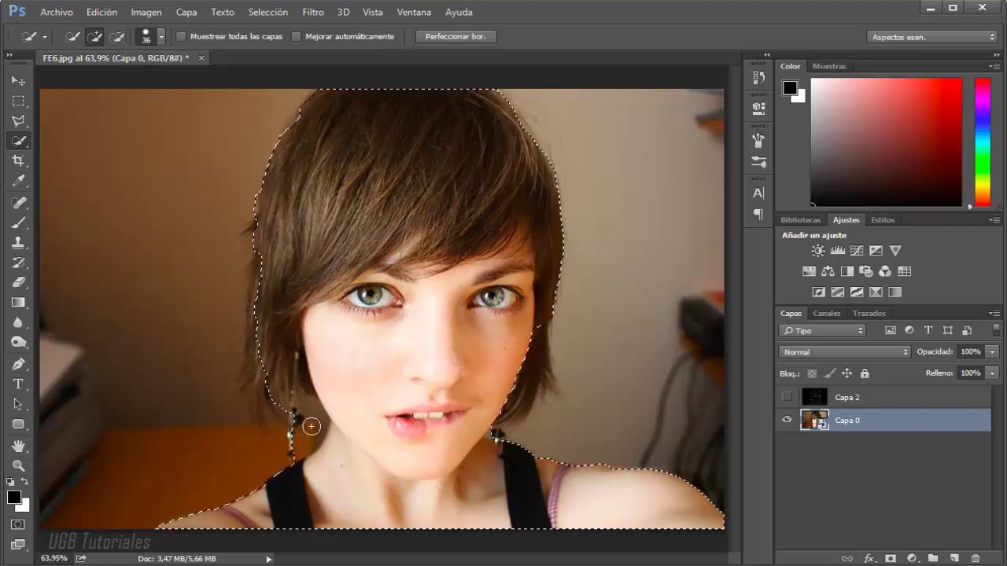
key(alt)
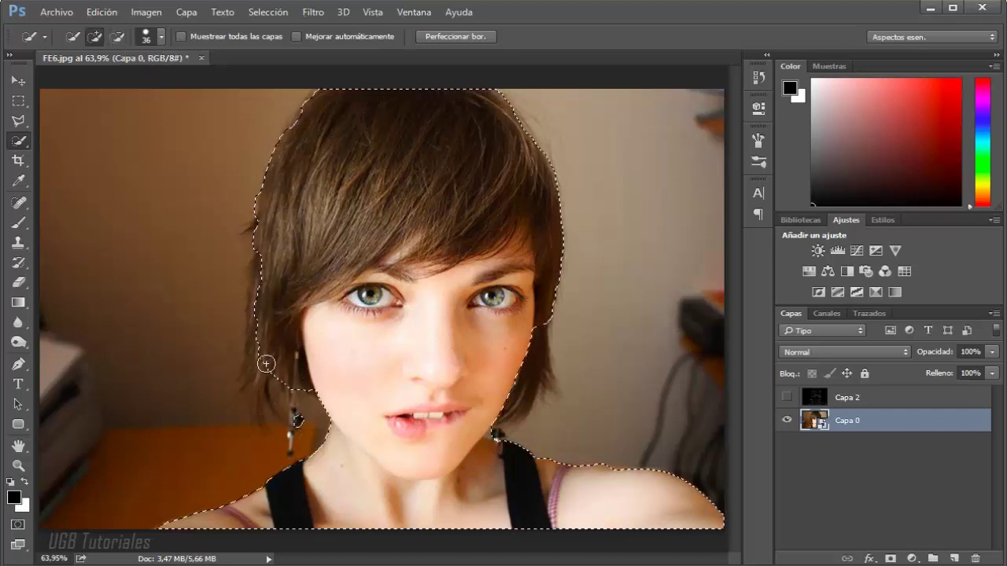
mouse_move(265, 364)
mouse_down()
mouse_move(254, 370)
mouse_move(262, 272)
mouse_up()
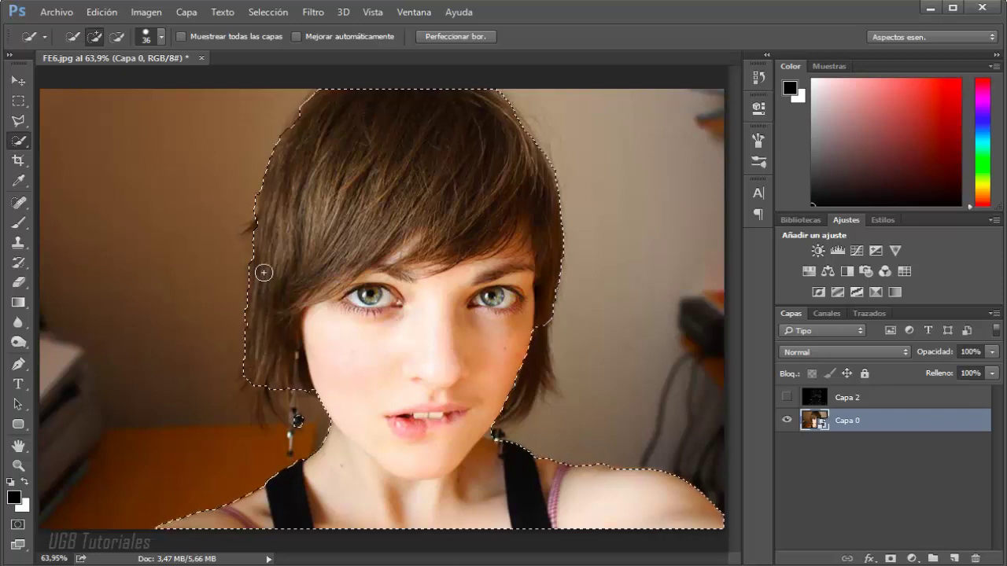
drag(523, 358, 512, 407)
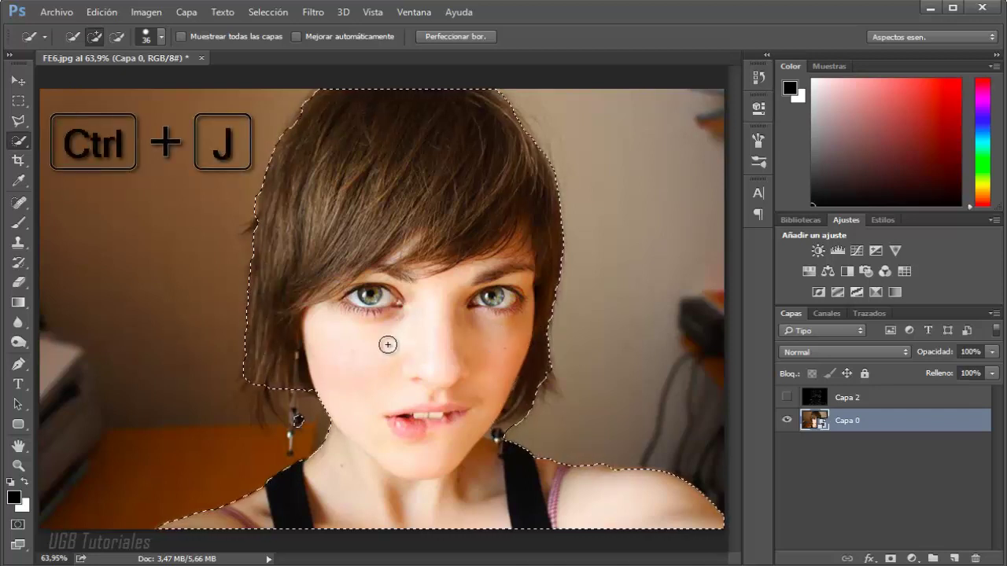
key(ctrl+j)
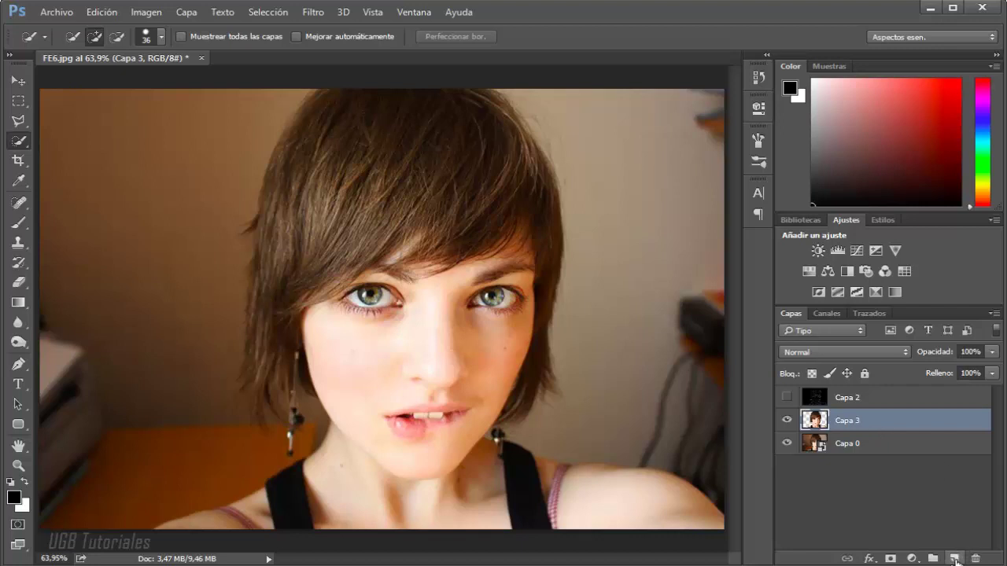
Add a white-filled layer beneath Capa 3 and merge the cut-out down into it as Capa 4
ctrl+click(955, 561)
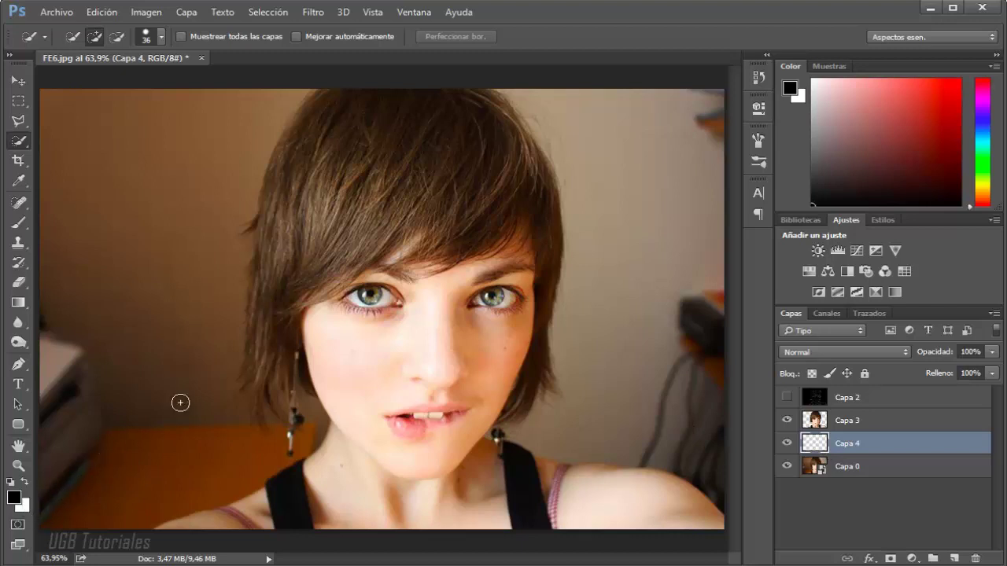
key(ctrl+Delete)
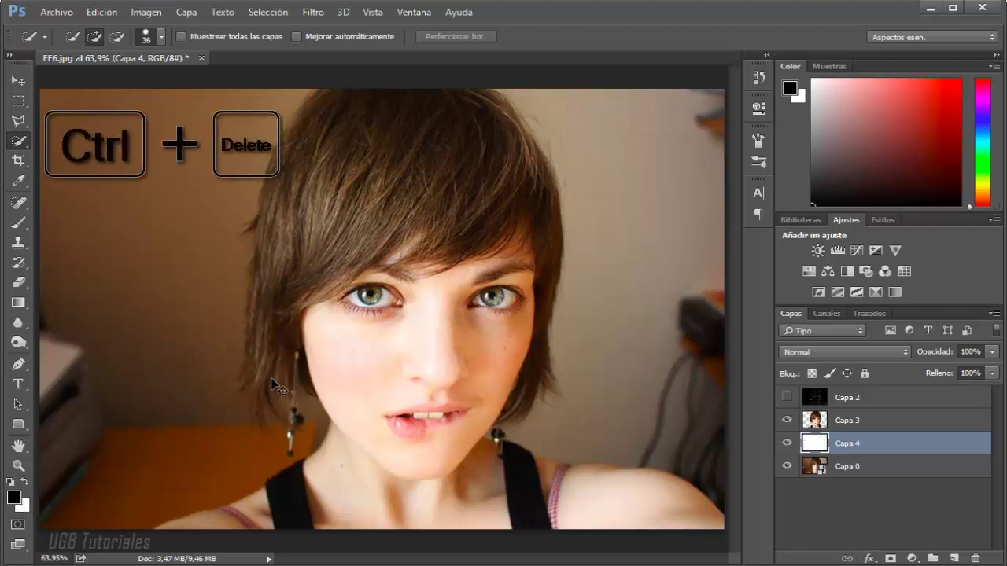
click(840, 423)
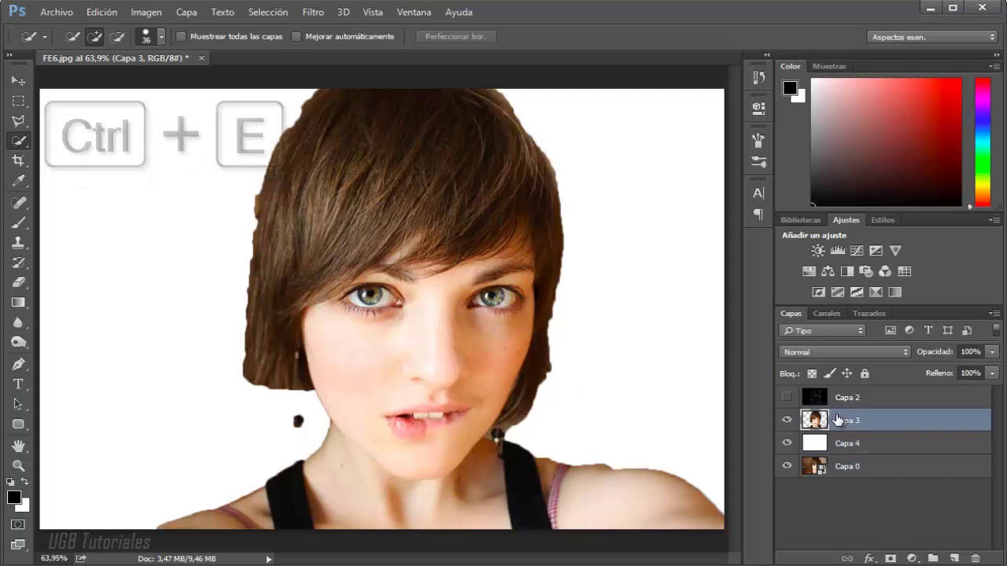
key(ctrl+e)
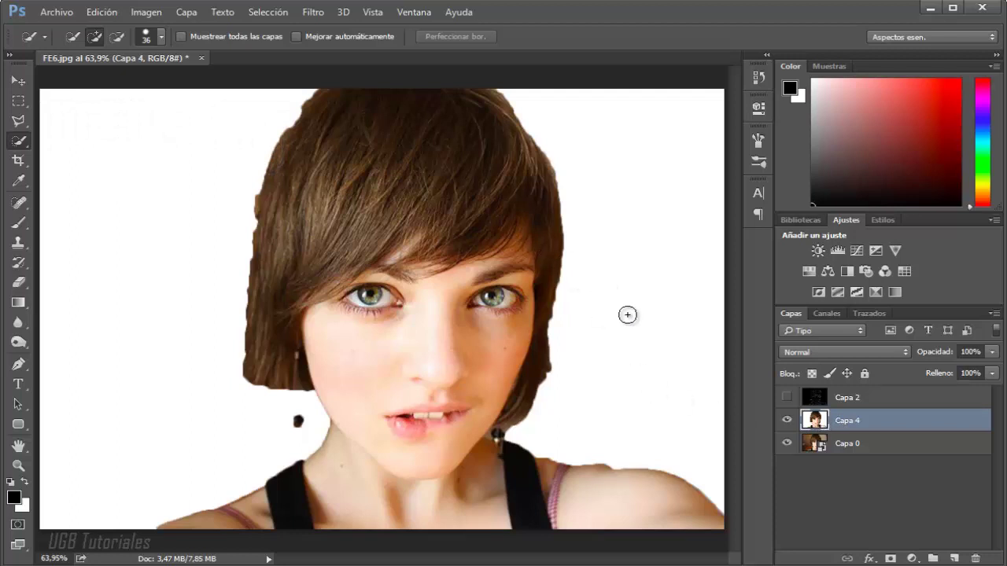
Apply the Mosaico pixelate filter with cell size 15
click(321, 13)
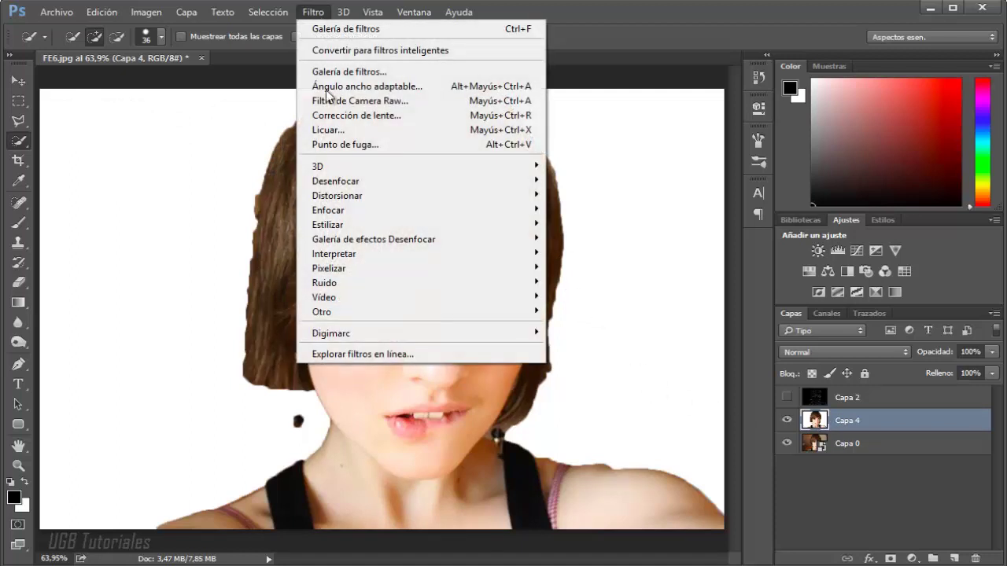
mouse_move(329, 268)
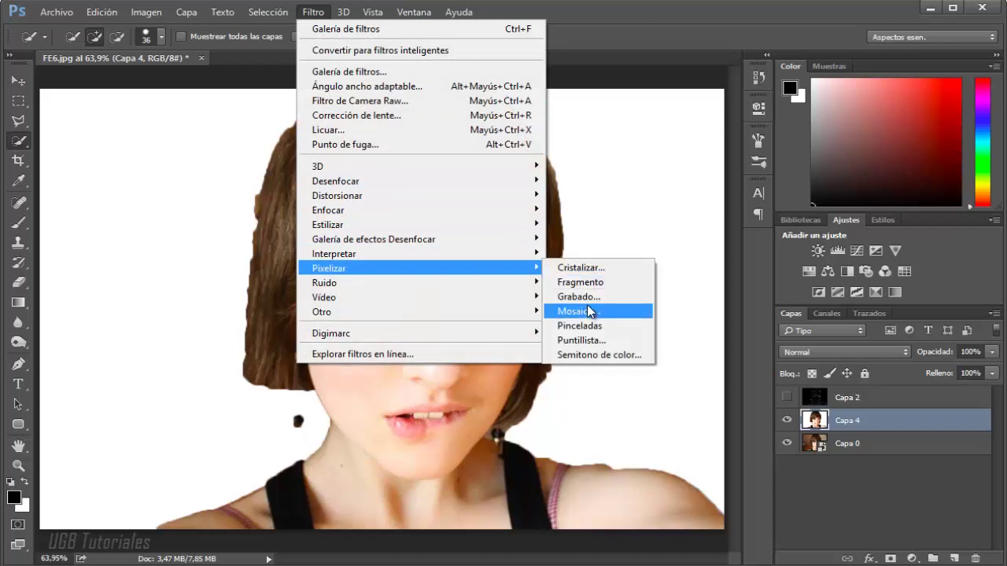
click(587, 310)
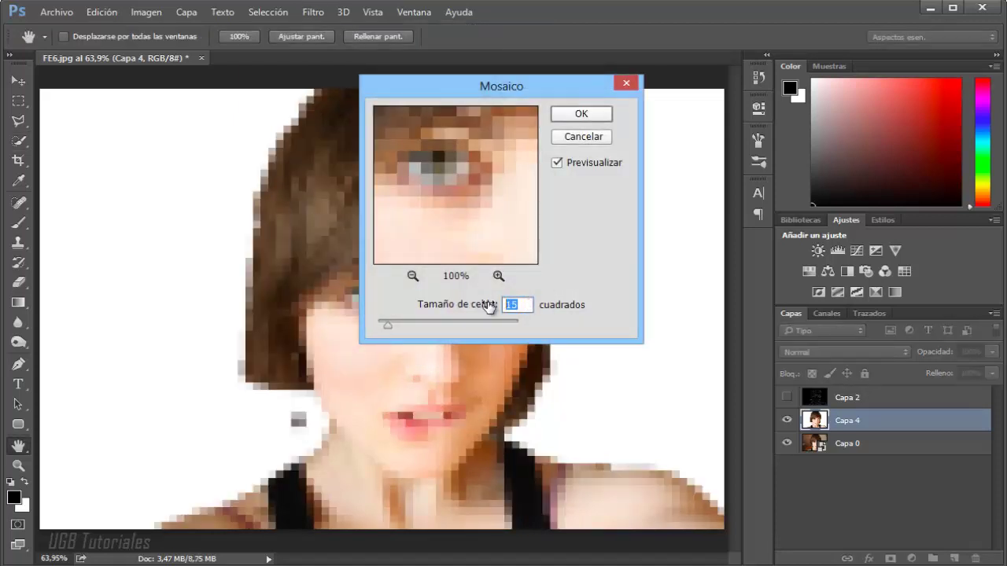
text(1)
click(581, 114)
key(w)
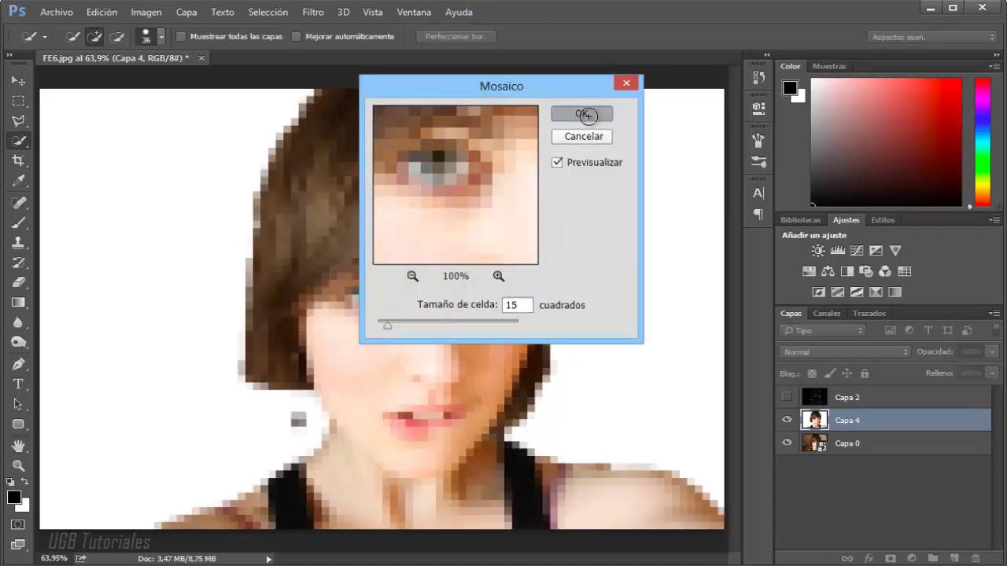
Set up a Mediana noise filter with radius 5
click(315, 13)
mouse_move(339, 283)
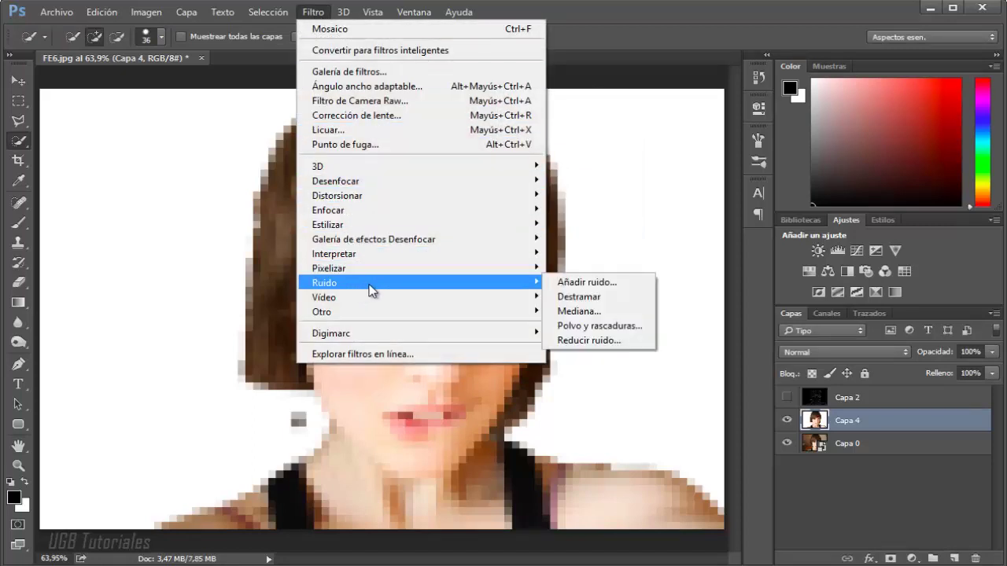
click(578, 312)
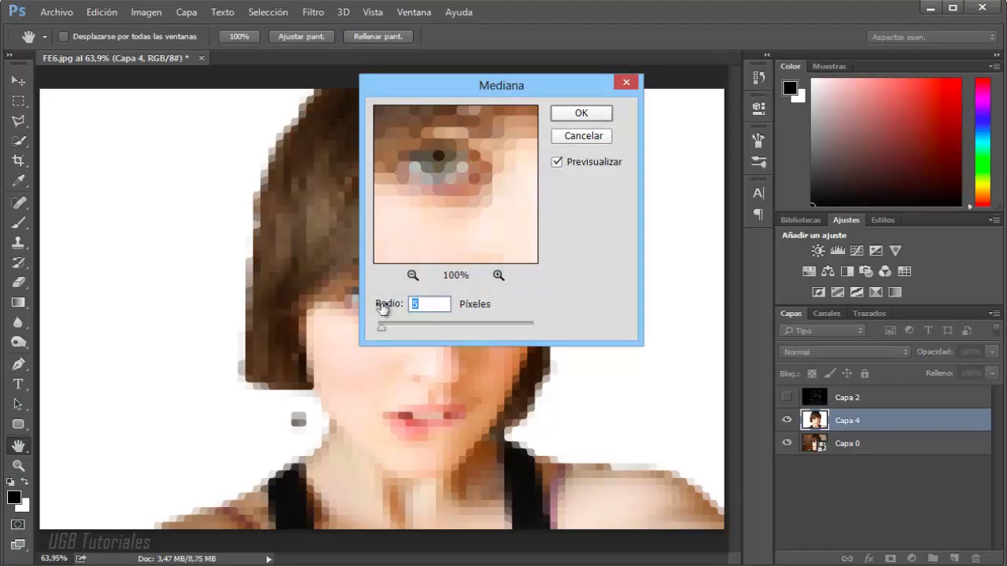
click(581, 114)
Confirm the median, then open Bordes resplandecientes in the Filter Gallery zoomed out to the whole portrait
key(w)
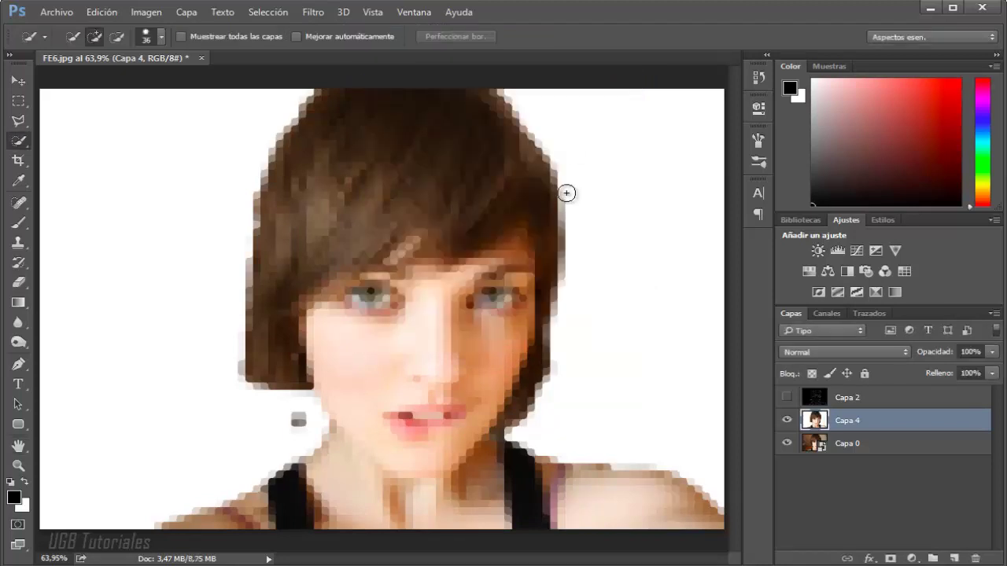
click(313, 12)
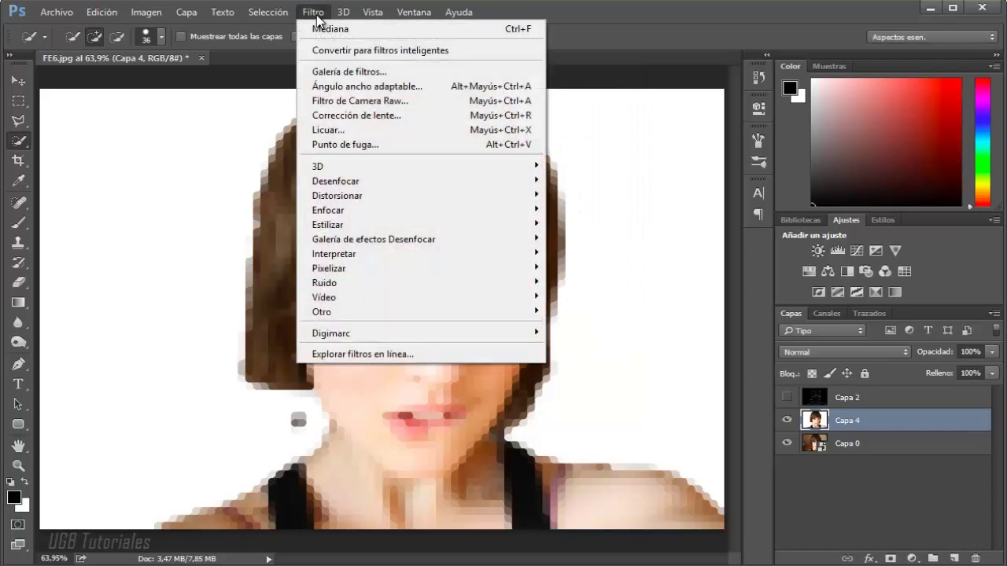
click(338, 72)
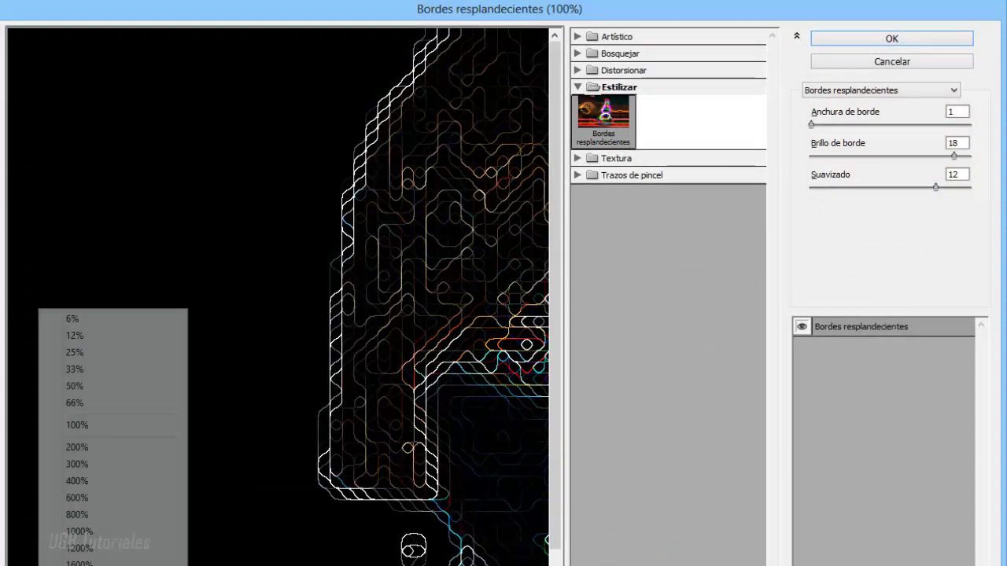
click(86, 560)
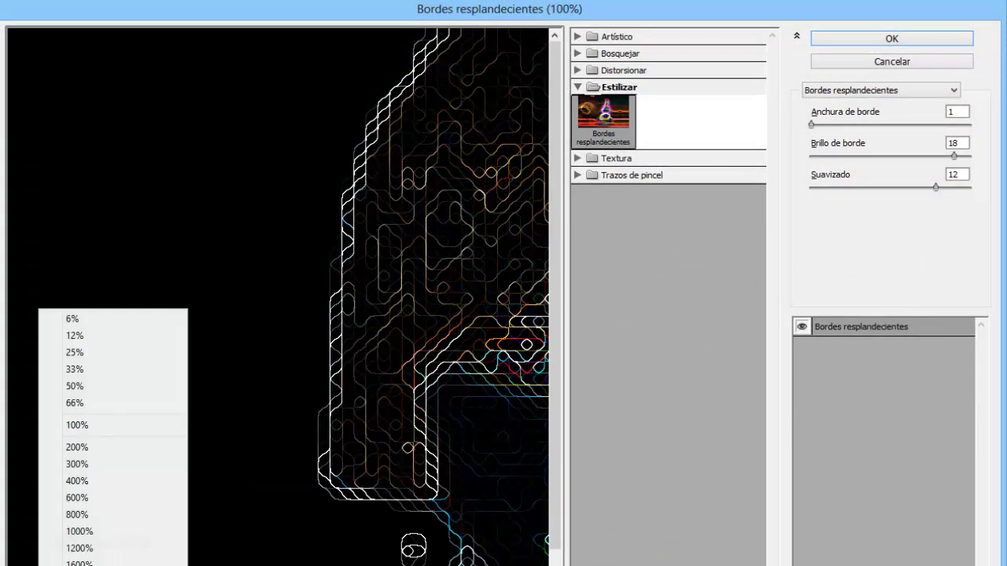
click(674, 11)
mouse_move(670, 4)
mouse_down()
mouse_move(667, 68)
mouse_move(678, 0)
mouse_move(662, 48)
mouse_up()
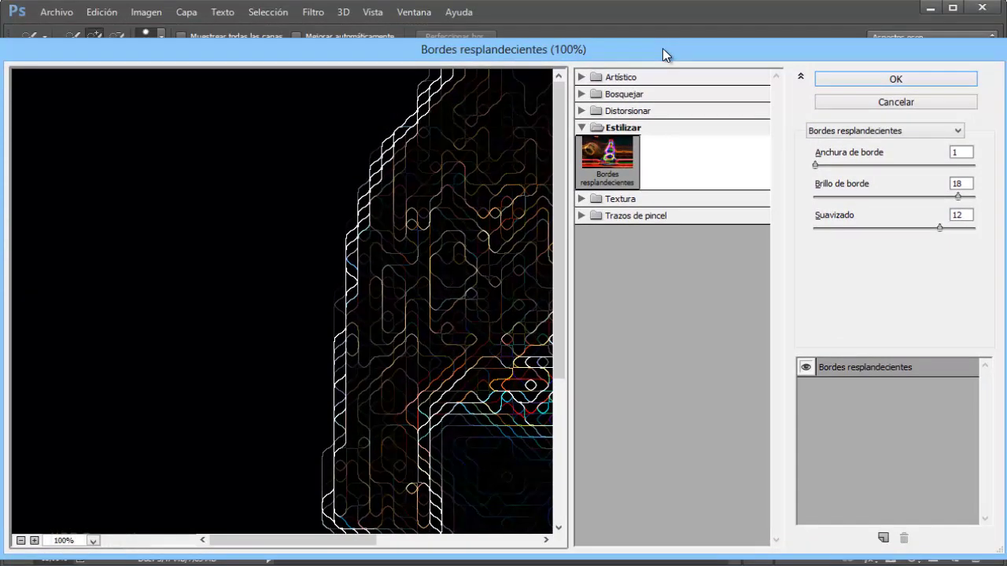
click(93, 540)
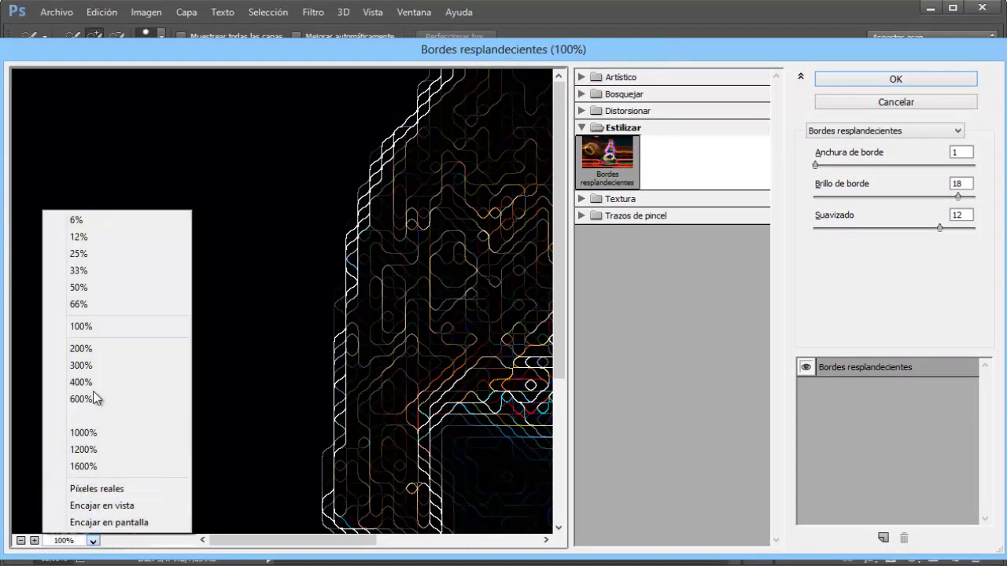
click(89, 287)
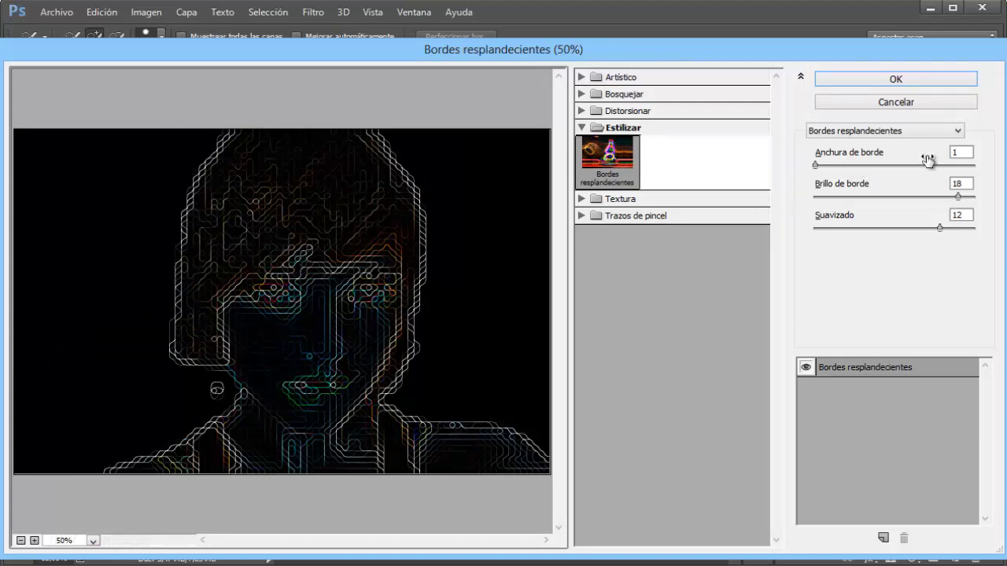
Check the Glowing Edges values: width 1, brightness 18, smoothness 12
click(961, 152)
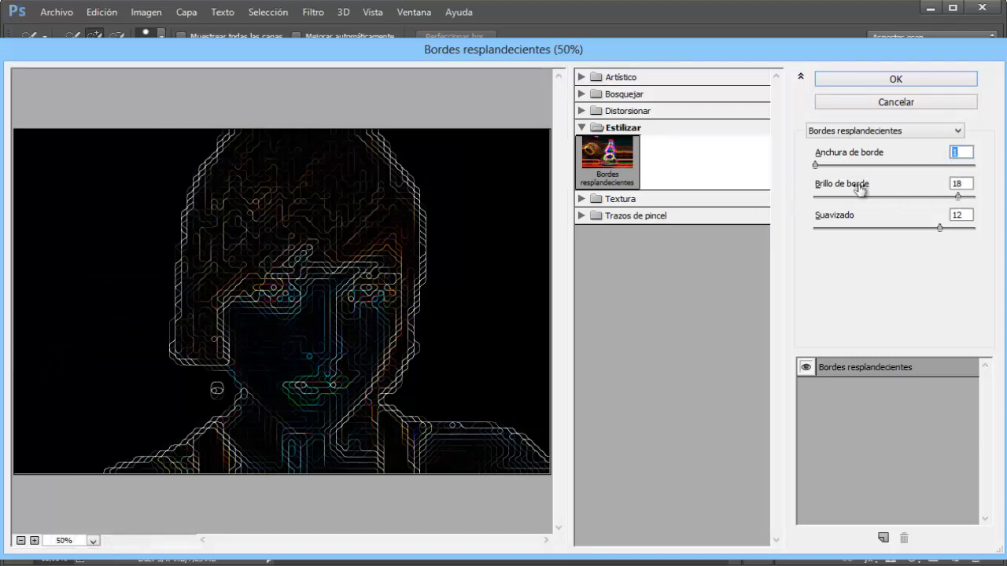
click(958, 184)
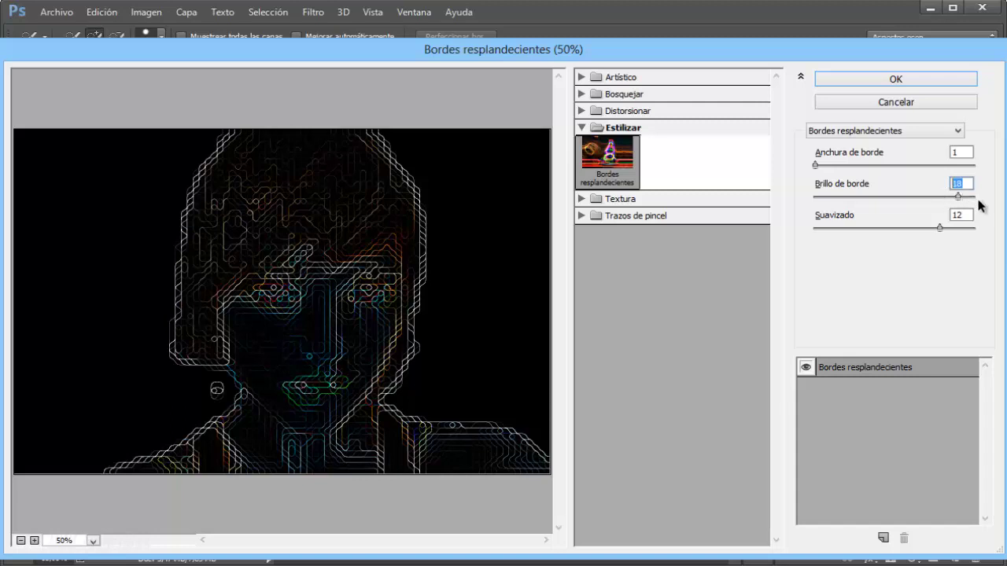
click(962, 215)
Commit Bordes resplandecientes to Capa 4 by confirming the Filter Gallery
click(895, 80)
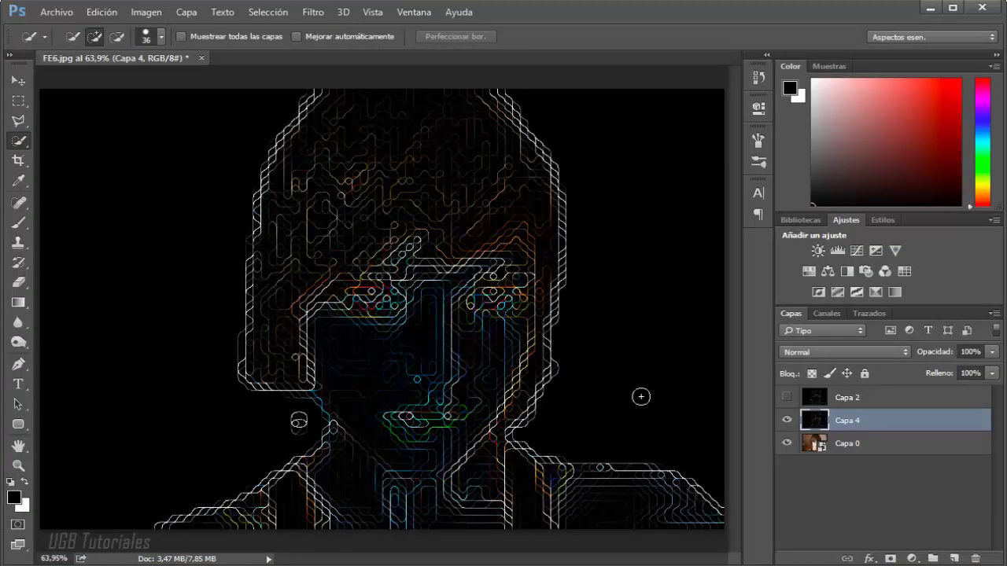